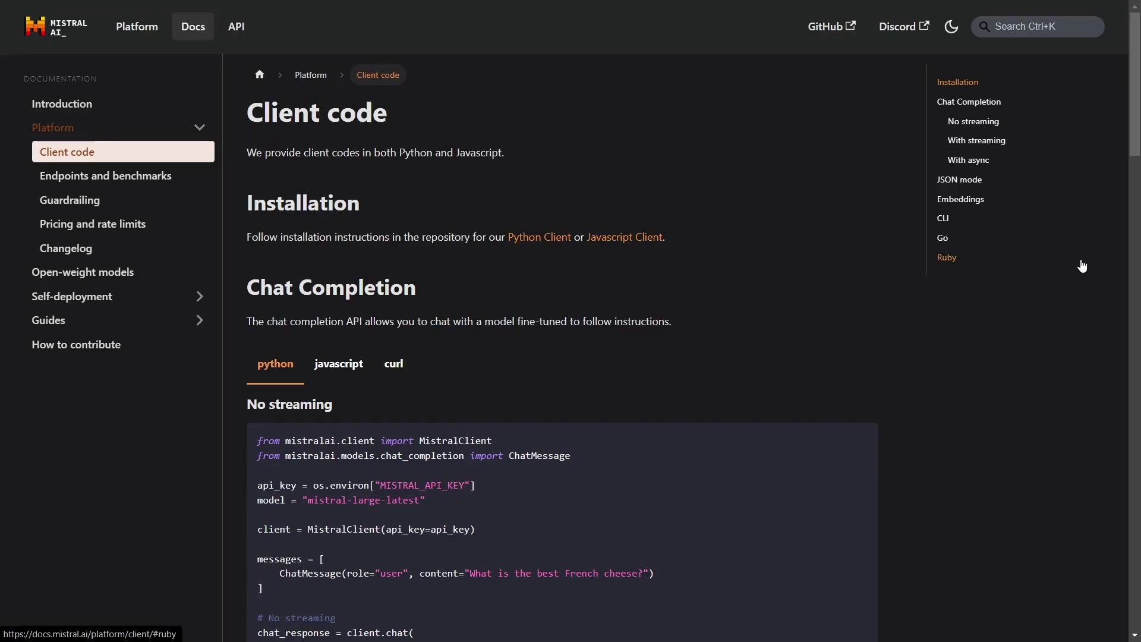
# Step: Scroll through the Python Chat Completion code samples on the Client code page
pyautogui.scroll(-10, 1082, 265)
pyautogui.scroll(-5, 1082, 264)
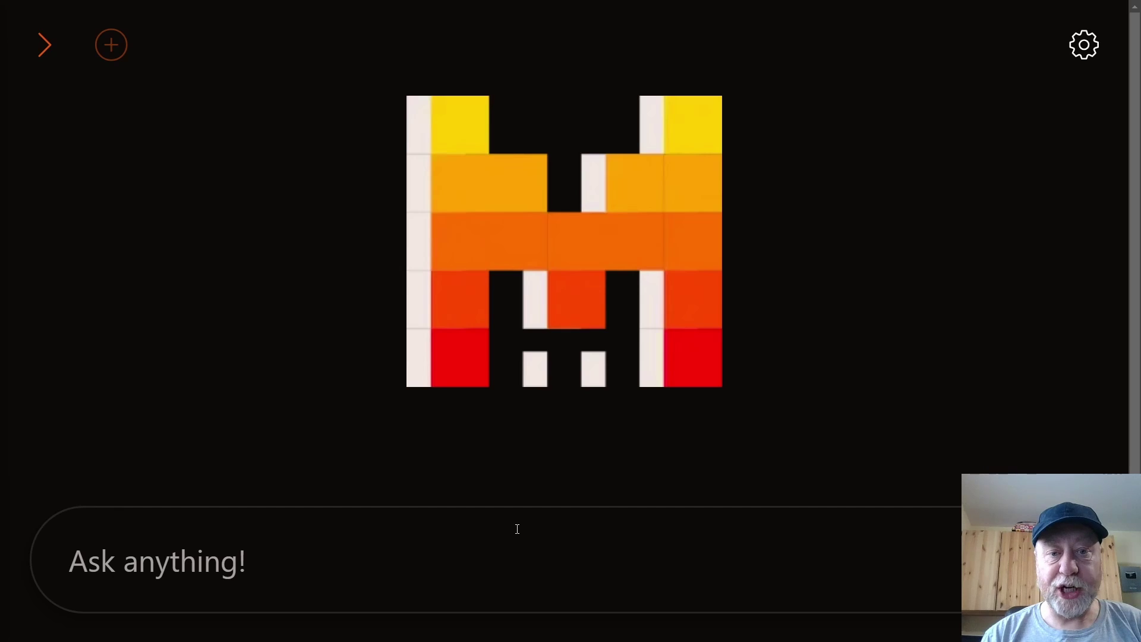
# Step: Send the basketball tournament puzzle (answered The Tigers, 6 points), then paste the shelf colours question
pyautogui.write('Three teams take part in a basketball tournament: The Tigers, The Running Cardinals, and The Hoop Kings. They played 3 games in total. The winner of each game scores 3 points. Here are the results of the games:  The Tigers vs The Running Cardinals: The Tigers won. The Tigers vs The Hoop Kings: The Kings lost. The Running Cardinals vs The Hoop Kings: The Running Cardinals won.  Which team won the tournament?')
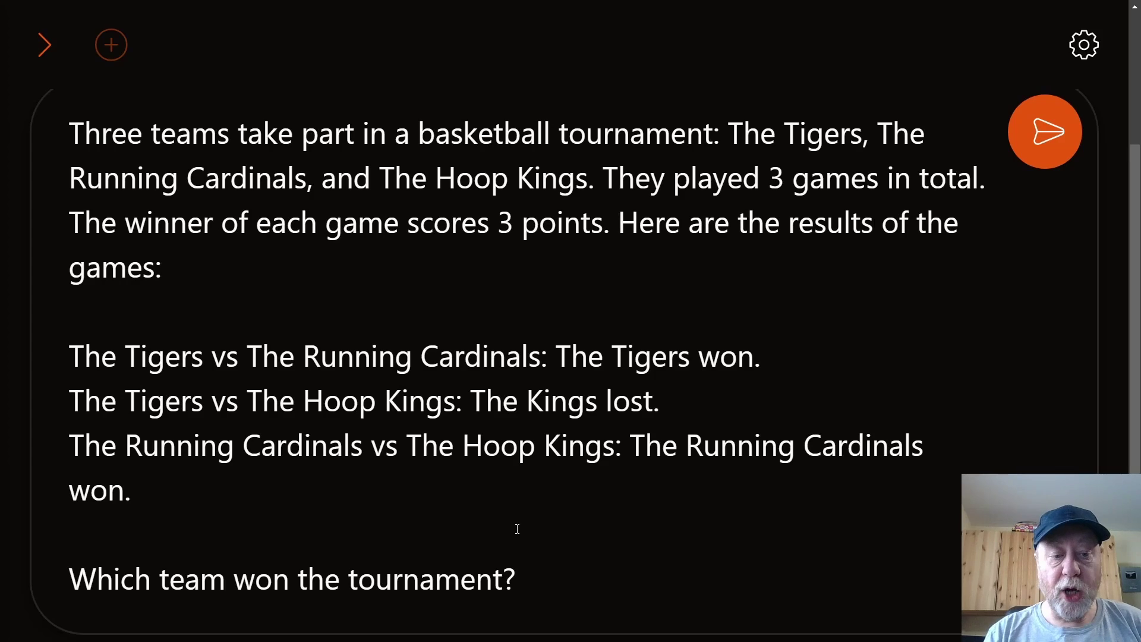
pyautogui.press('Return')
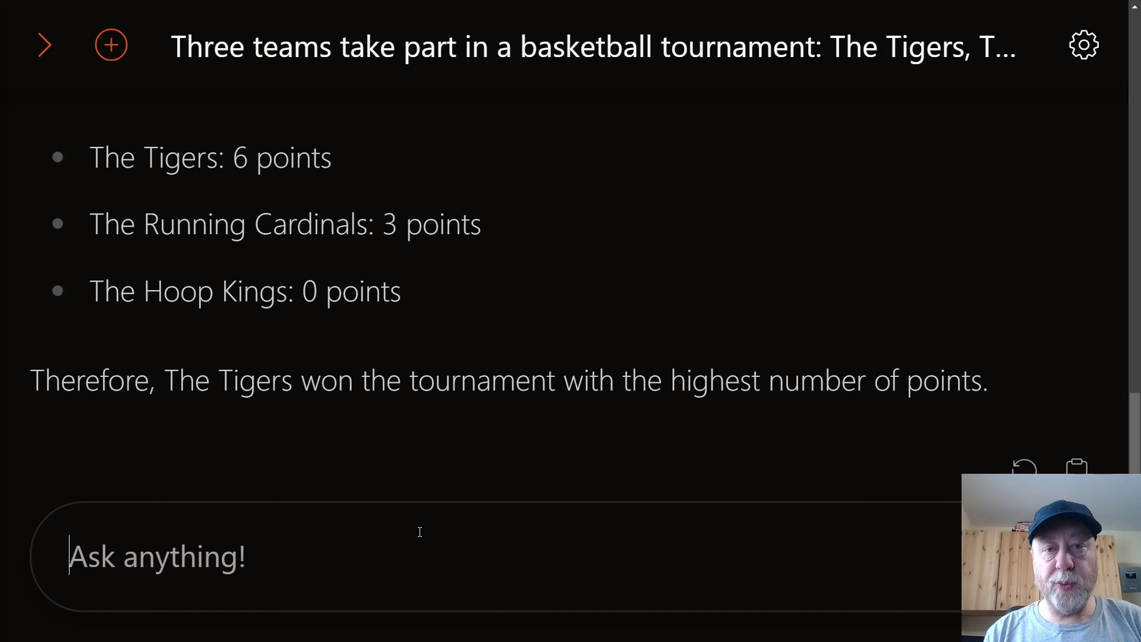
pyautogui.write('On a shelf sat a vibrant red vase, a sunny yellow pitcher, an ocean blue bowl, a forest green plate, and a bright purple cup. What colour is the bowl?')
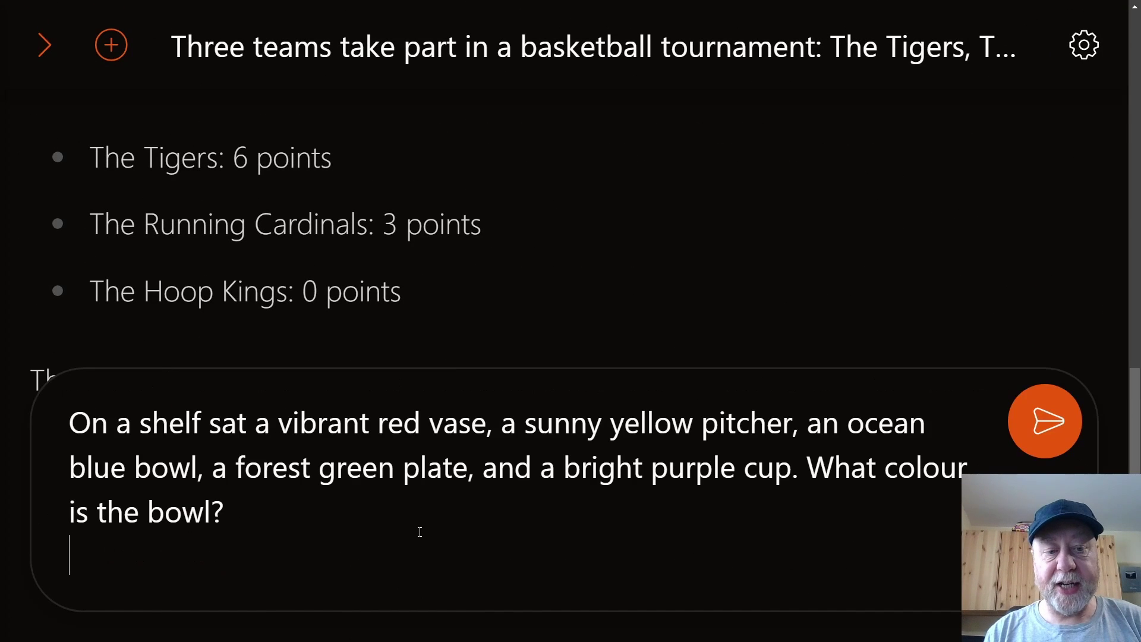
# Step: Send the bowl colour question (answered ocean blue), then paste the Star Wars movie-similarity question
pyautogui.press('BackSpace')
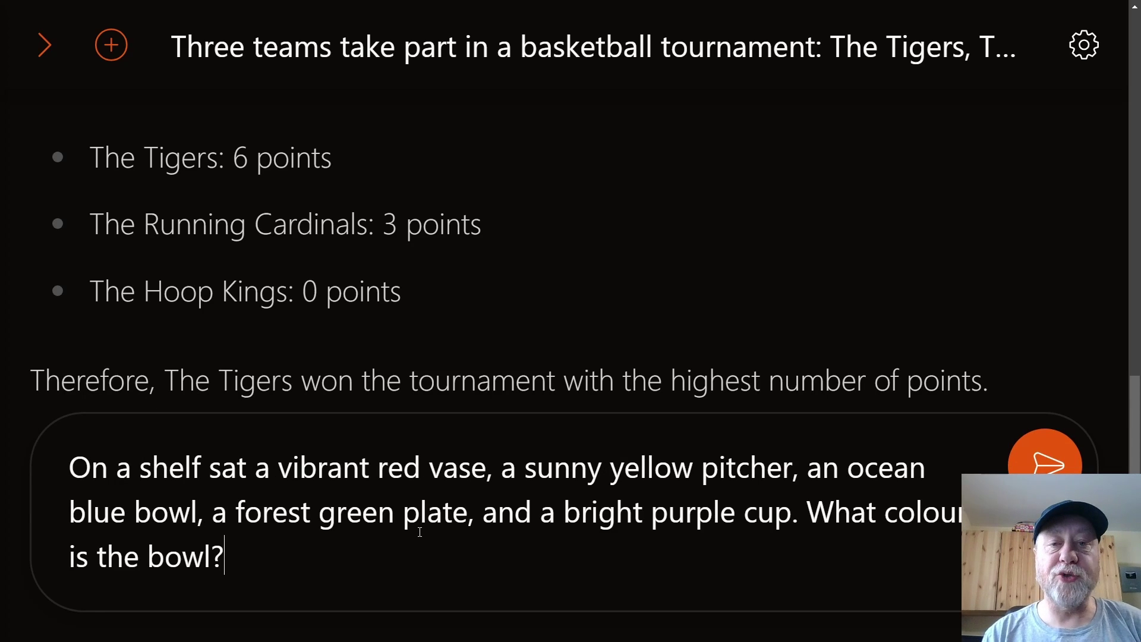
pyautogui.press('Return')
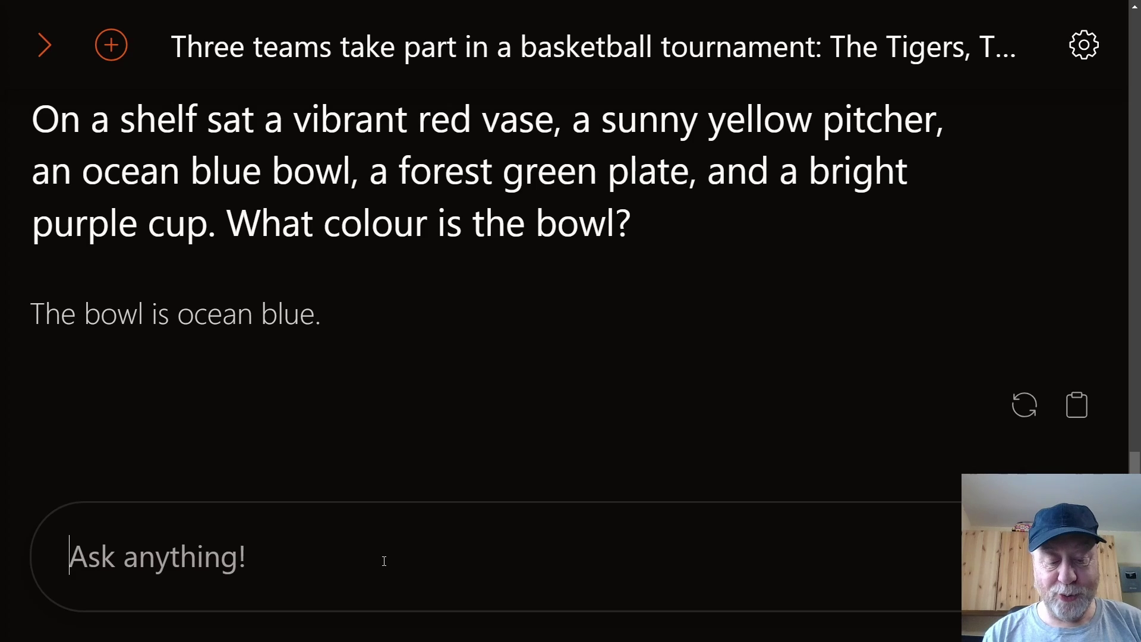
pyautogui.write('From the following list of 5 movies, which one is the most similar to Star Wars Episode IV - A New Hope?  Movies: The Princess Bride; Father of the Bride; Planes, Trains and Automobiles; To Kill a Mockingbird; The Matrix')
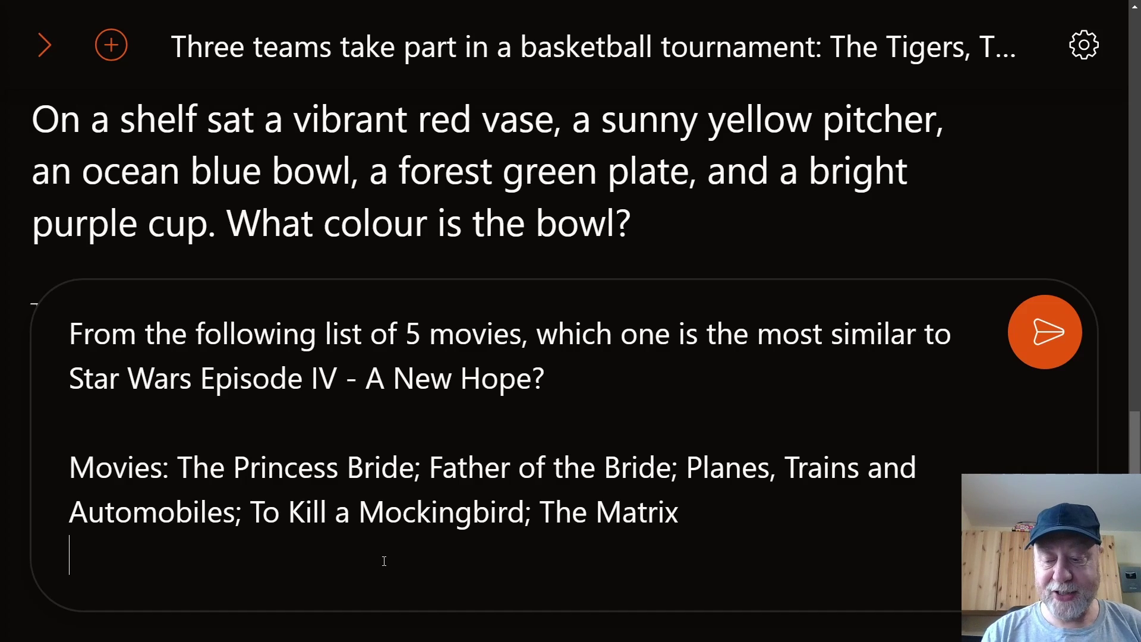
# Step: Send the Star Wars similarity question and read the reply naming The Matrix
pyautogui.press('Return')
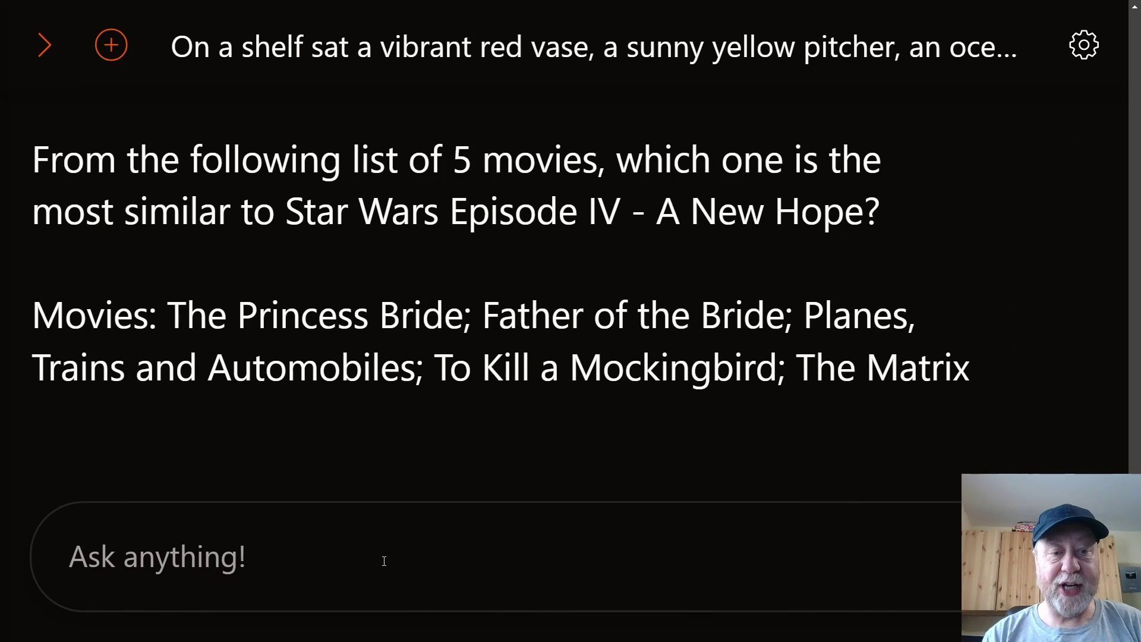
pyautogui.scroll(-3, 341, 264)
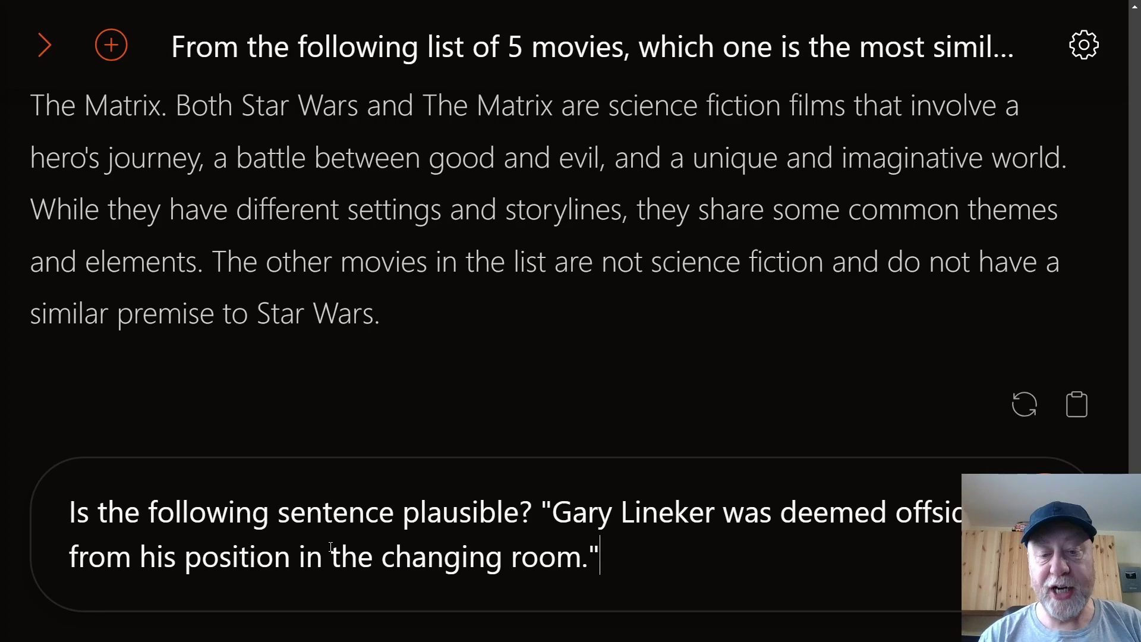
# Step: Send the offside question (judged not plausible), then paste the Orange River correction request
pyautogui.press('Return')
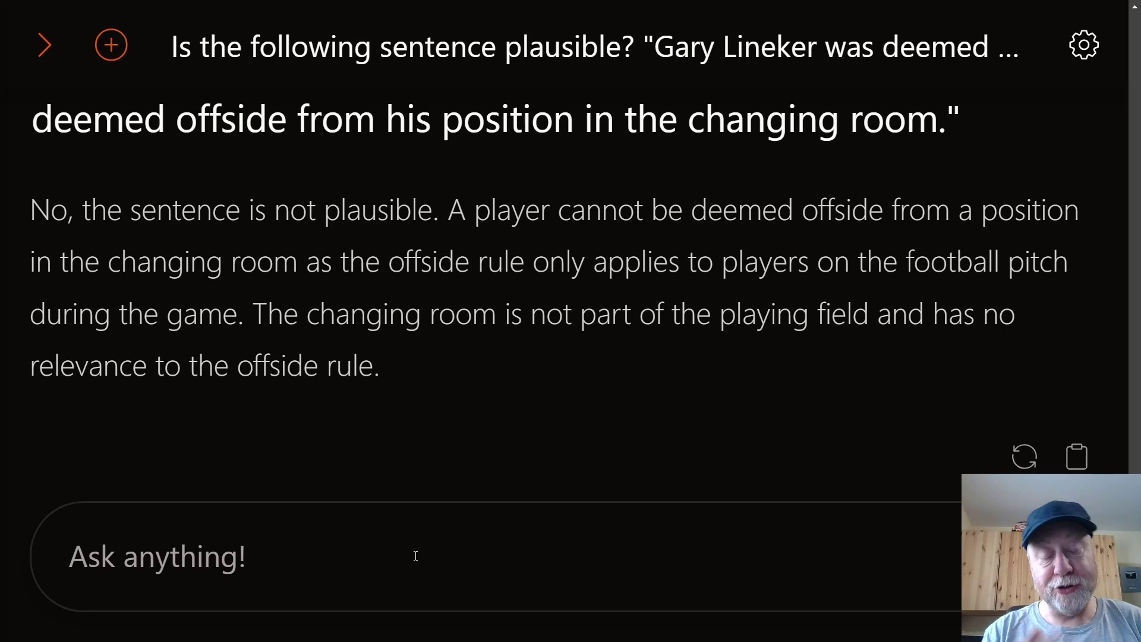
pyautogui.write('Correct the spelling and grammar of the following text: The Orange River is one of the major rivers in South Africaa and the longest within its borders. The river does span an impressive 2,200 cilometers (1,367 miles), forming part of the international border between South Africans and NaMibia. The river serves as a vital habitat for a variety of wildlife and are a popular destination for outdooor activities like river rafting and fishing, attracting both locals and tourists alike.')
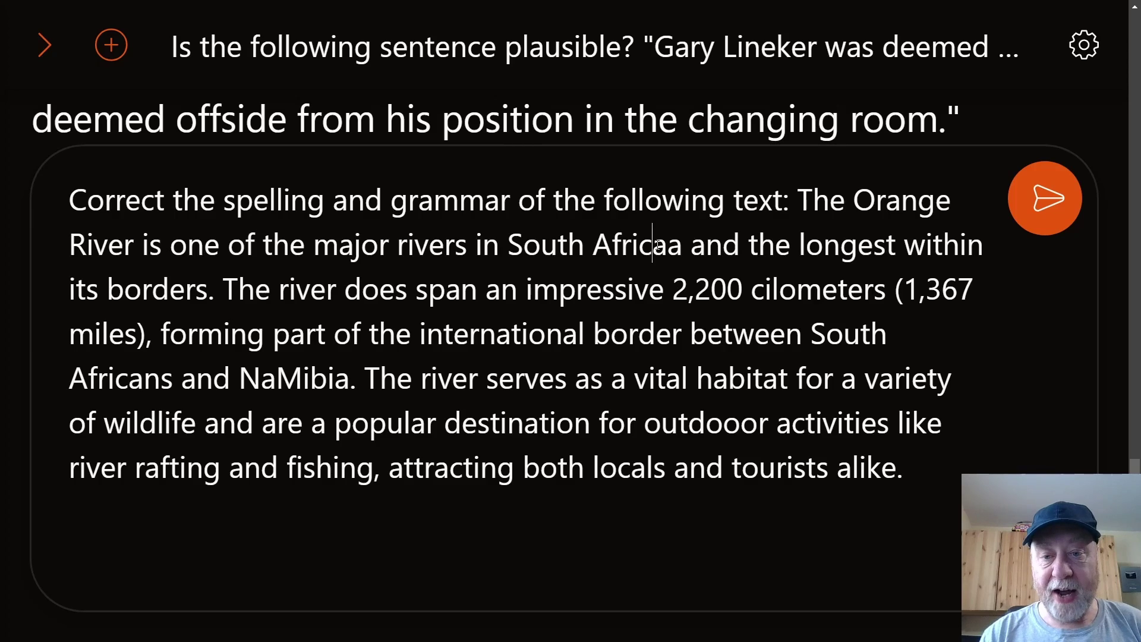
# Step: Highlight the errors Africaa, cilometers and NaMibia, then send the Orange River correction request
pyautogui.moveTo(658, 245); pyautogui.dragTo(683, 246)
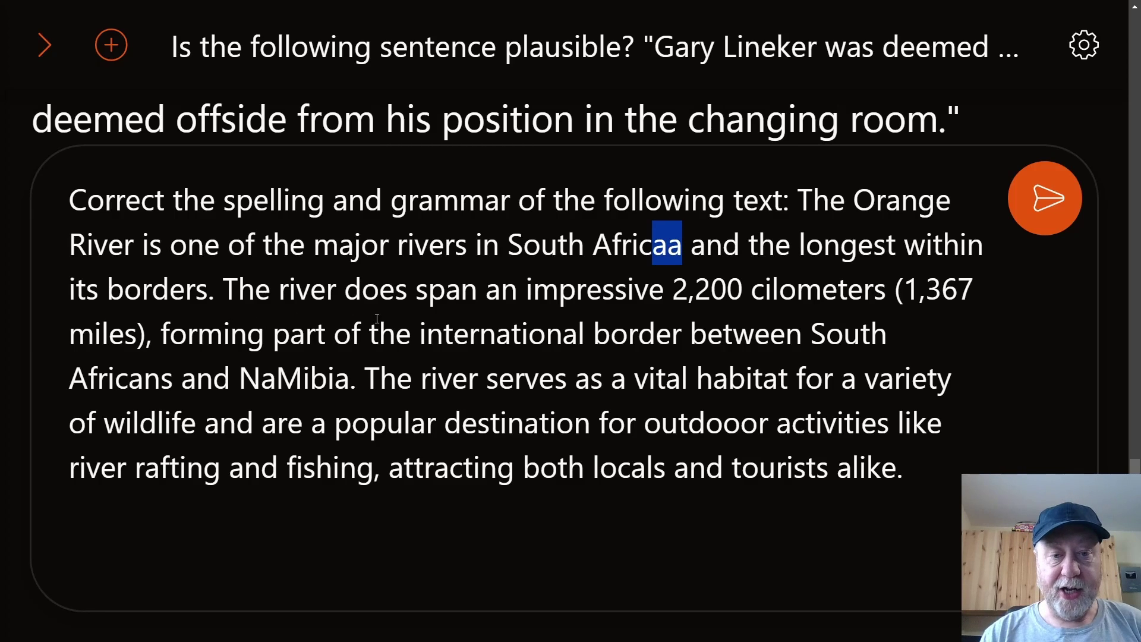
pyautogui.moveTo(750, 291); pyautogui.dragTo(759, 290)
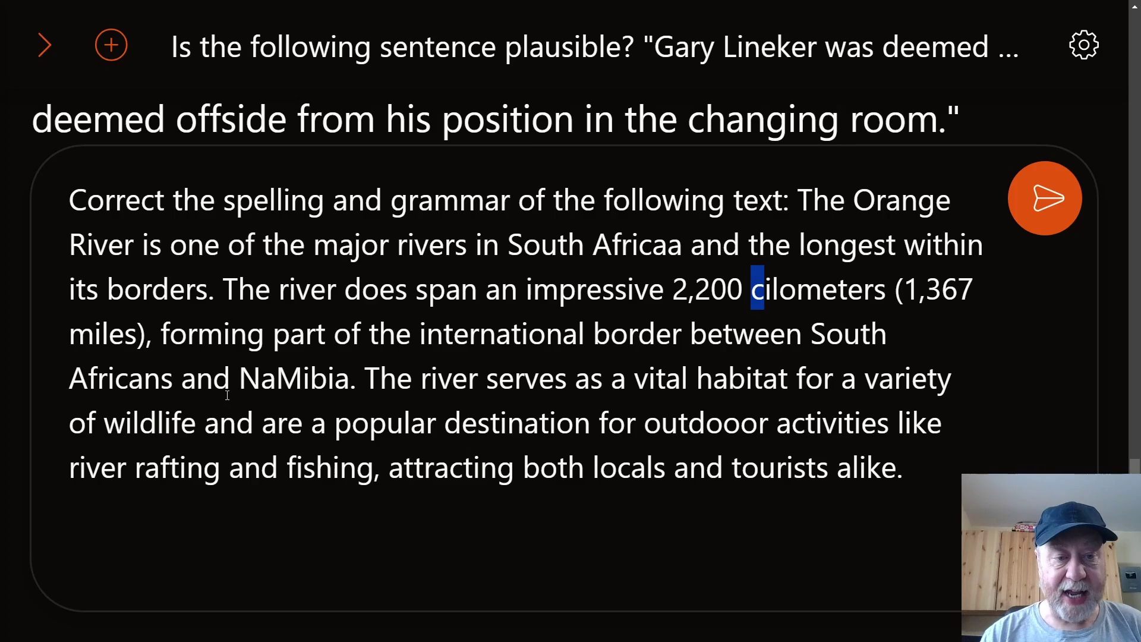
pyautogui.moveTo(241, 381); pyautogui.dragTo(347, 384)
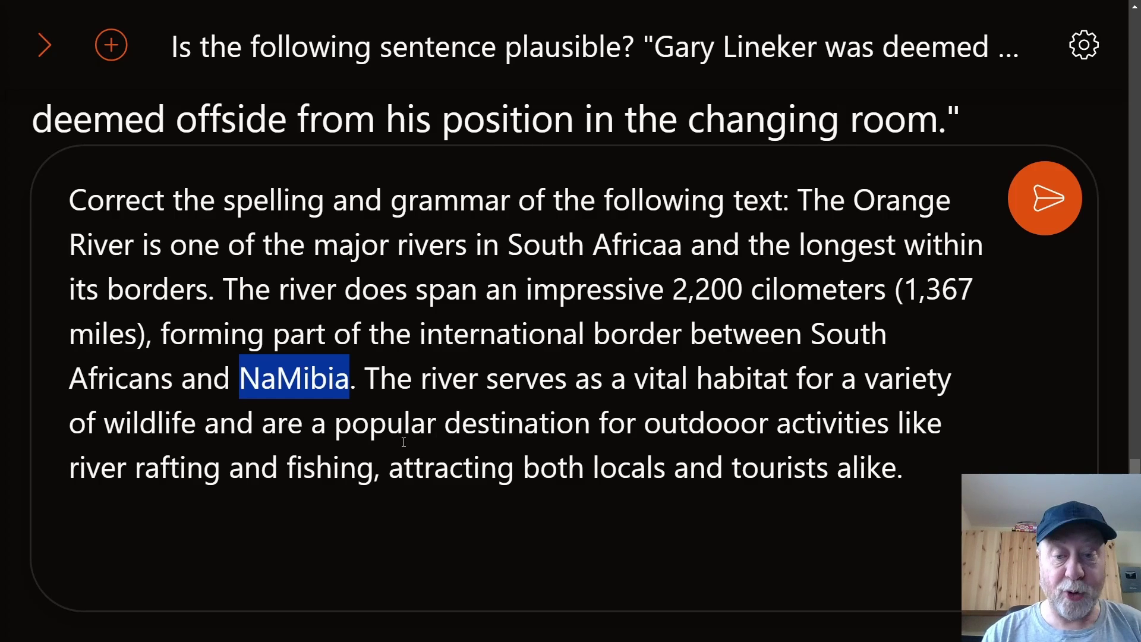
pyautogui.click(907, 478)
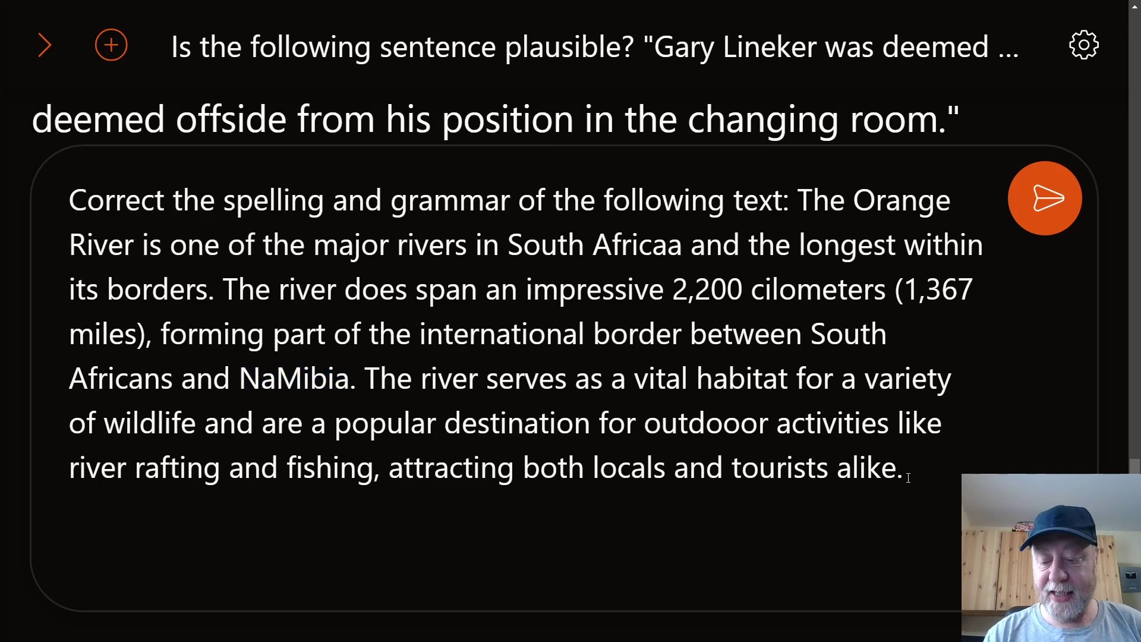
pyautogui.press('Return')
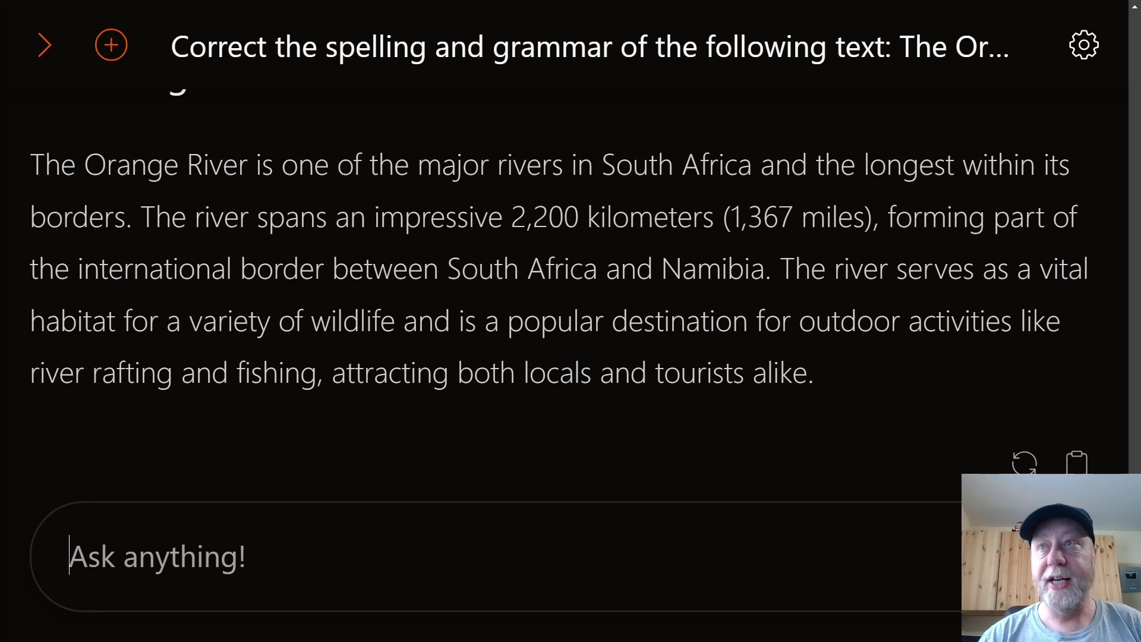
# Step: Send the request for a Python script hashing a name with SHA256 then MD5
pyautogui.write('Write a Python script to perform the following:  1. As the user for their name. 2. Find the SHA256 value of their name. 3. Find the MD5 hash value of the SHA256 value found in step 2. 4. Search the resulting MD5 hash for the letter A and print true or false if it is found or not found.')
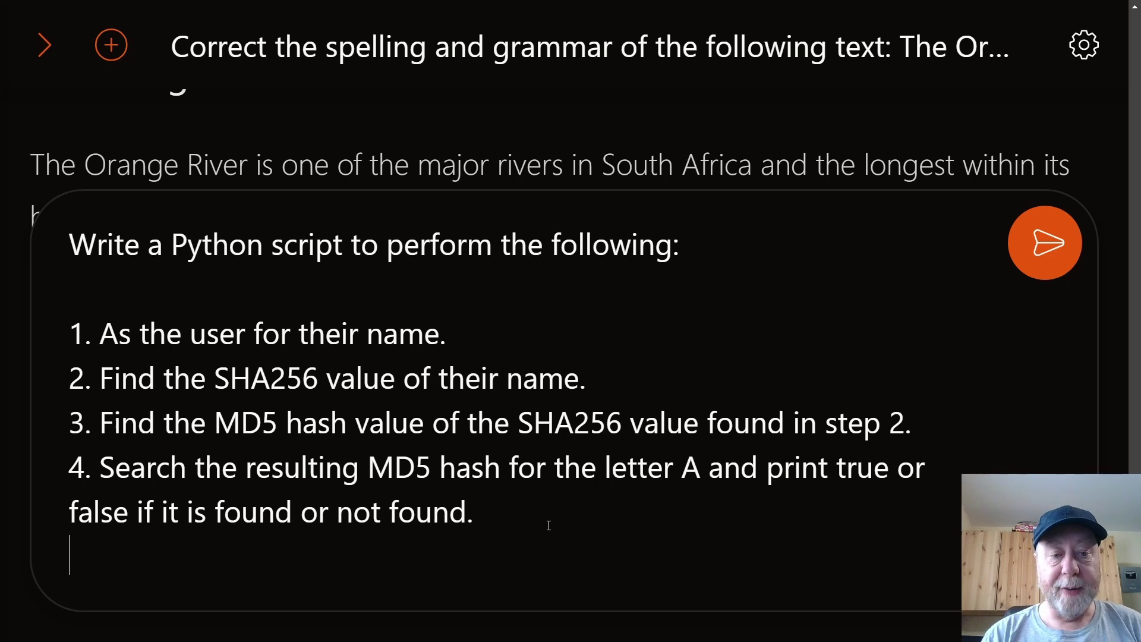
pyautogui.press('BackSpace')
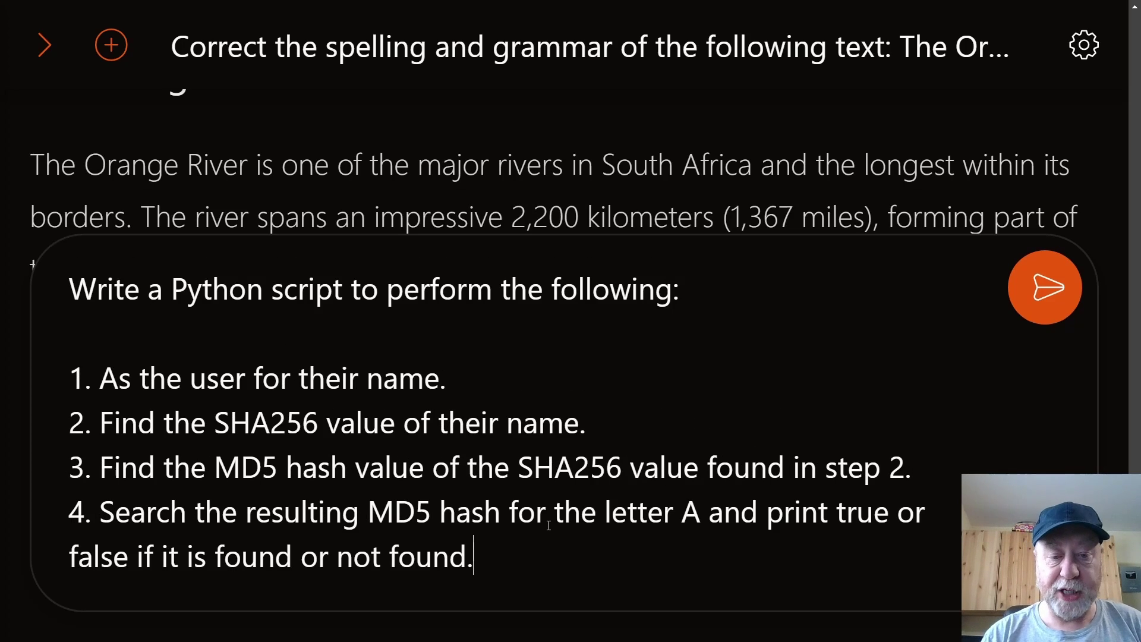
pyautogui.press('Return')
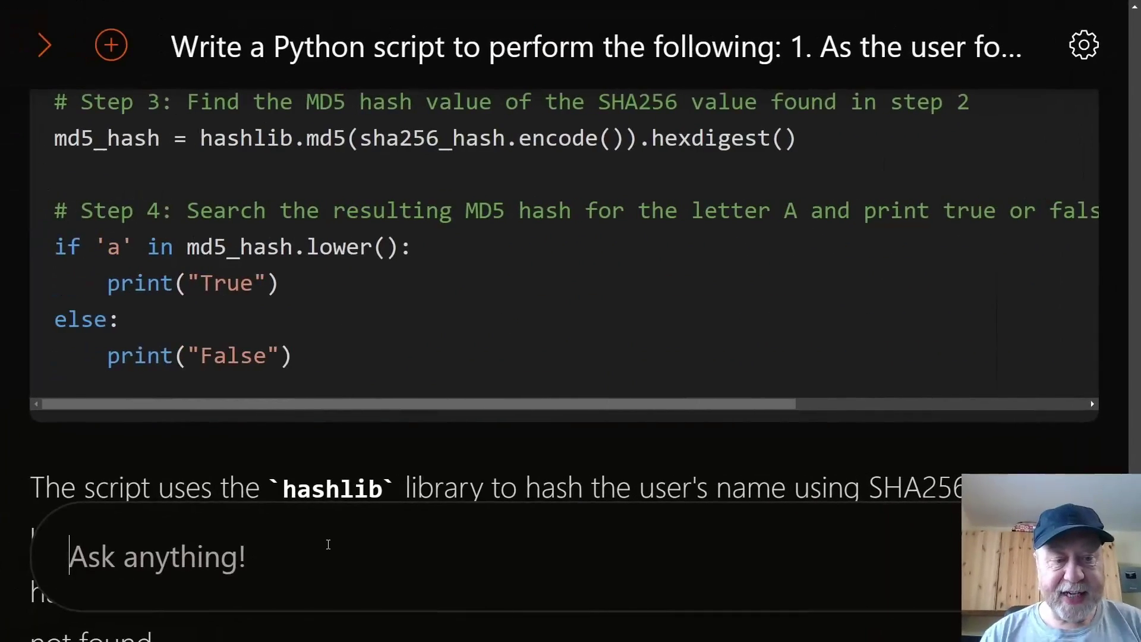
# Step: Paste the request for C code that parses and evaluates (4+5)*2+1
pyautogui.write('Write C code that can parse and evaluate a mathematical expression like (4+5)*2+1')
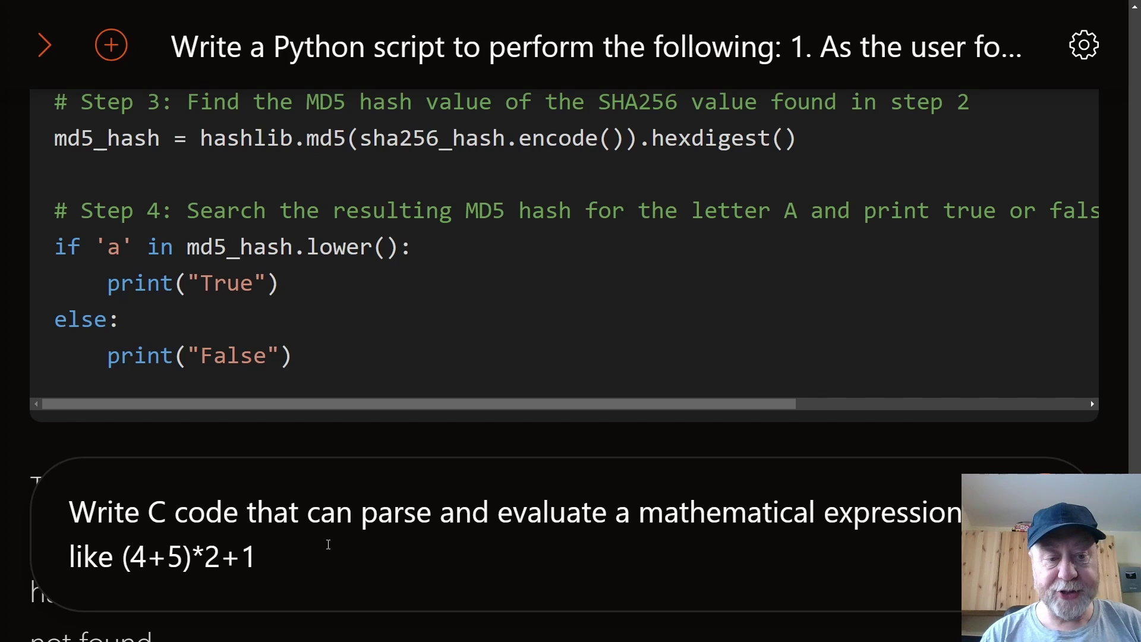
# Step: Send the expression-parser request, review the Shunting Yard C code, and type eval_mistral_r3 in the terminal
pyautogui.press('Return')
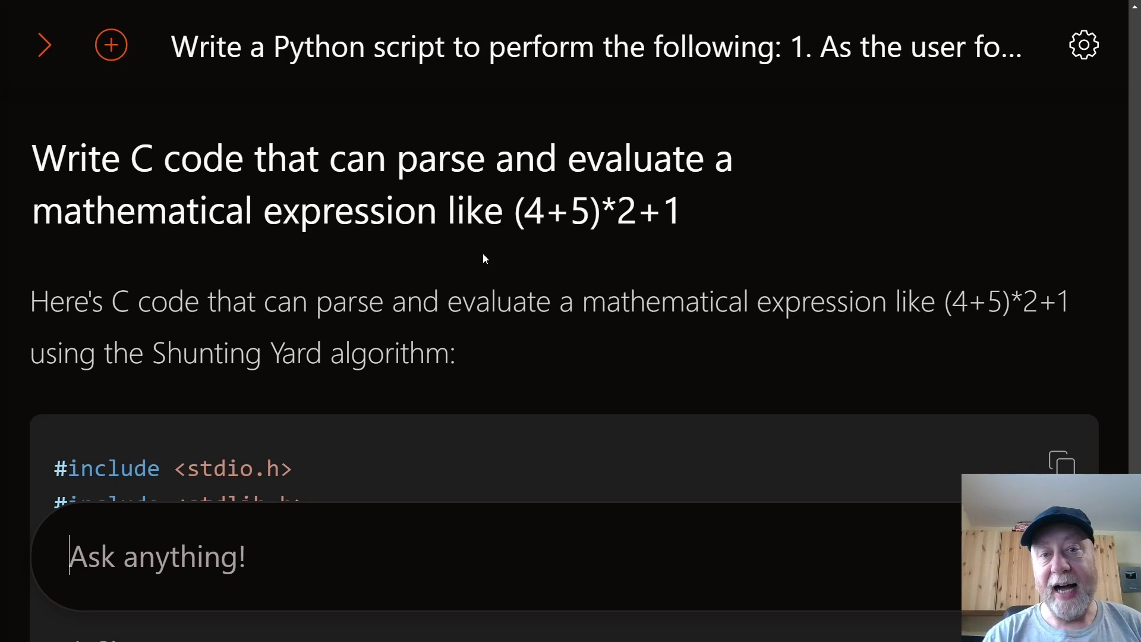
pyautogui.scroll(-3, 508, 215)
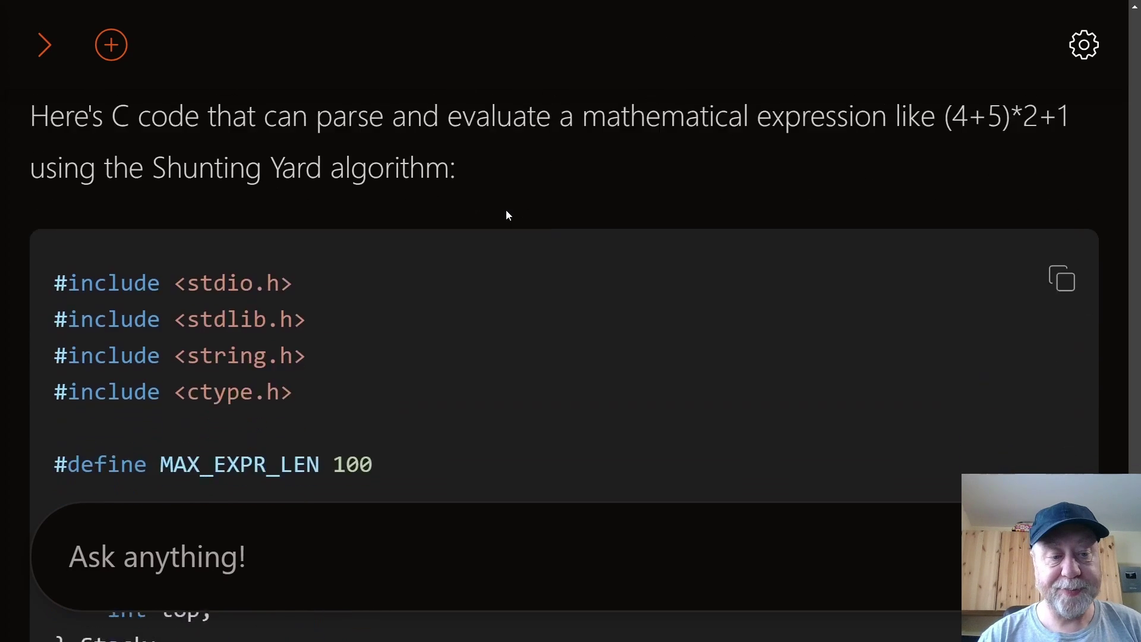
pyautogui.scroll(-8, 508, 215)
pyautogui.scroll(-9, 508, 215)
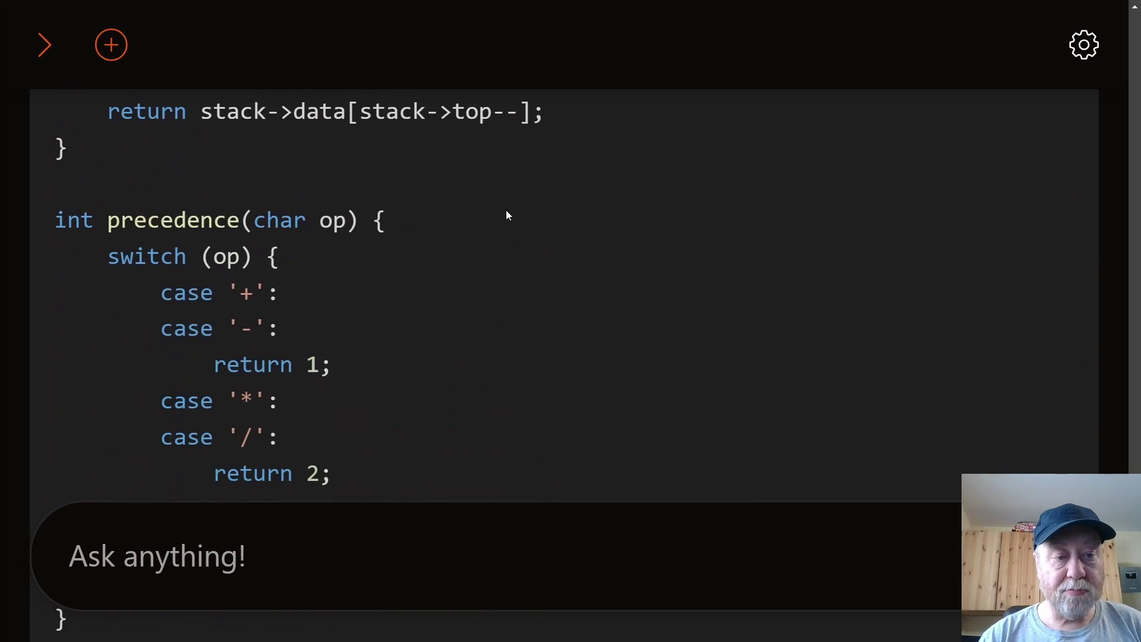
pyautogui.scroll(-9, 508, 215)
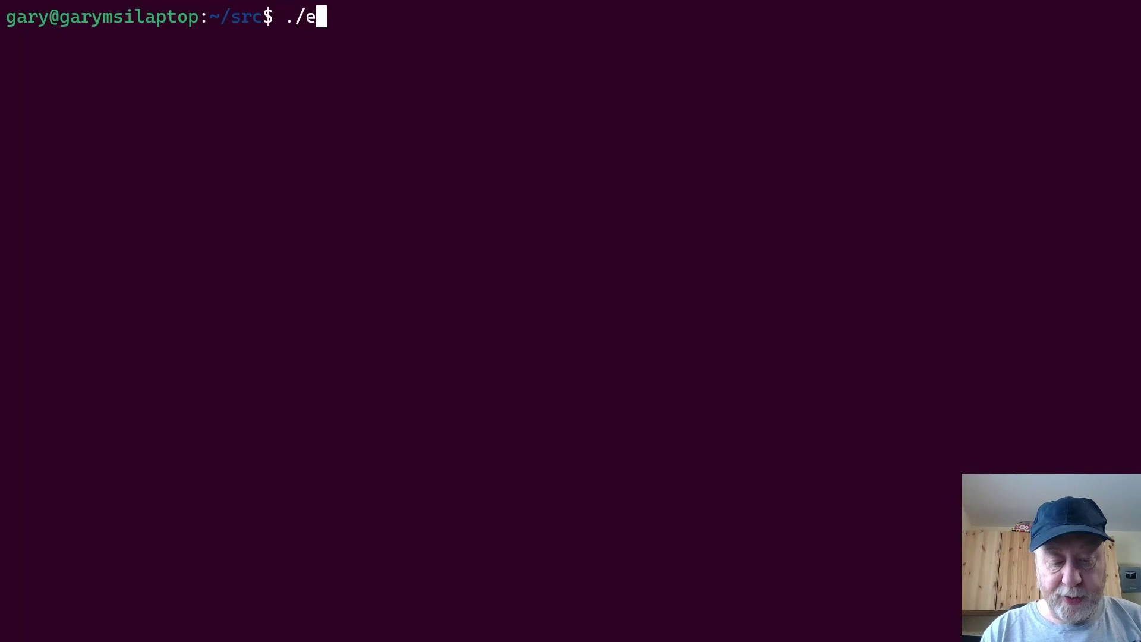
pyautogui.write('val_mistral')
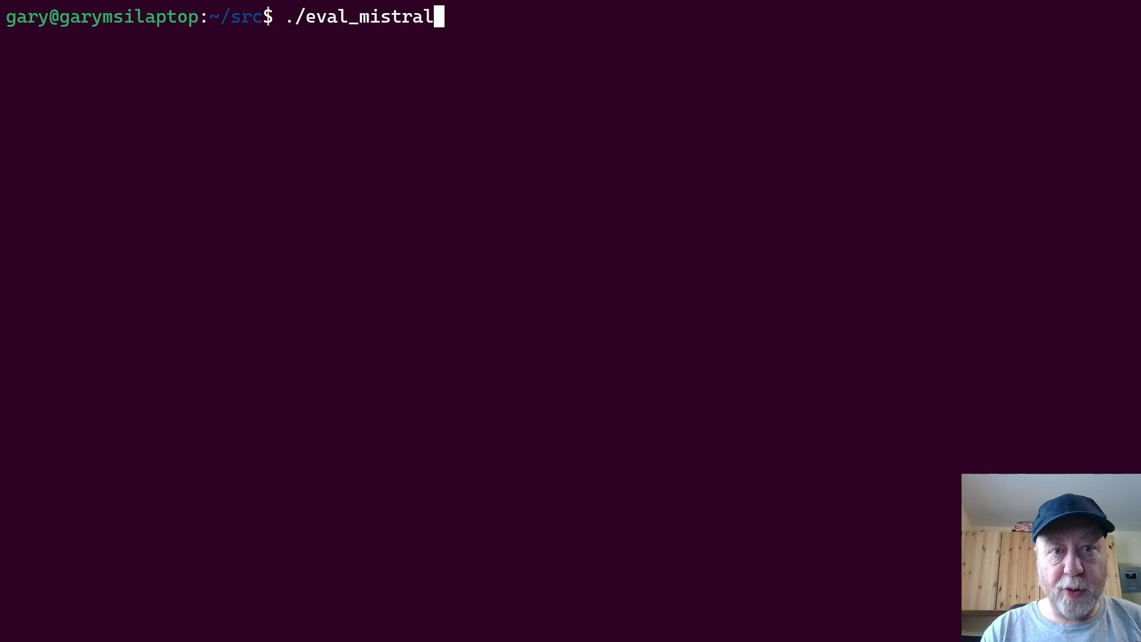
pyautogui.write('_r3')
# Step: Run ./eval_mistral_r3, which prints postfix 45+2*1+ and Result: 19
pyautogui.press('Return')
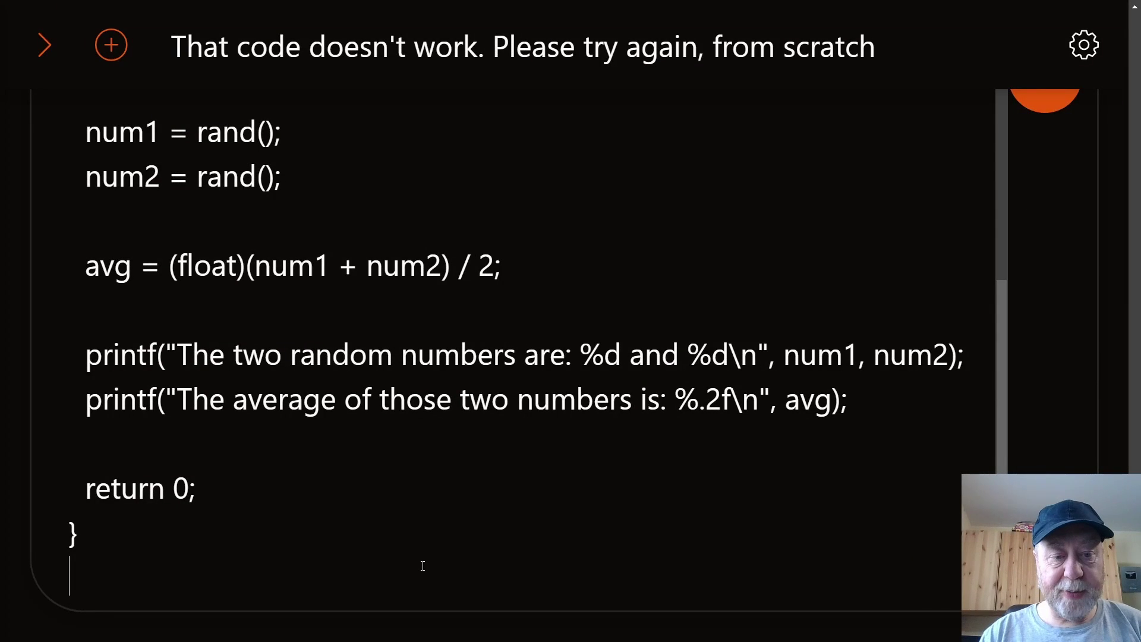
# Step: Send the overflow-bug code and review the fix casting num2 to long long
pyautogui.press('Return')
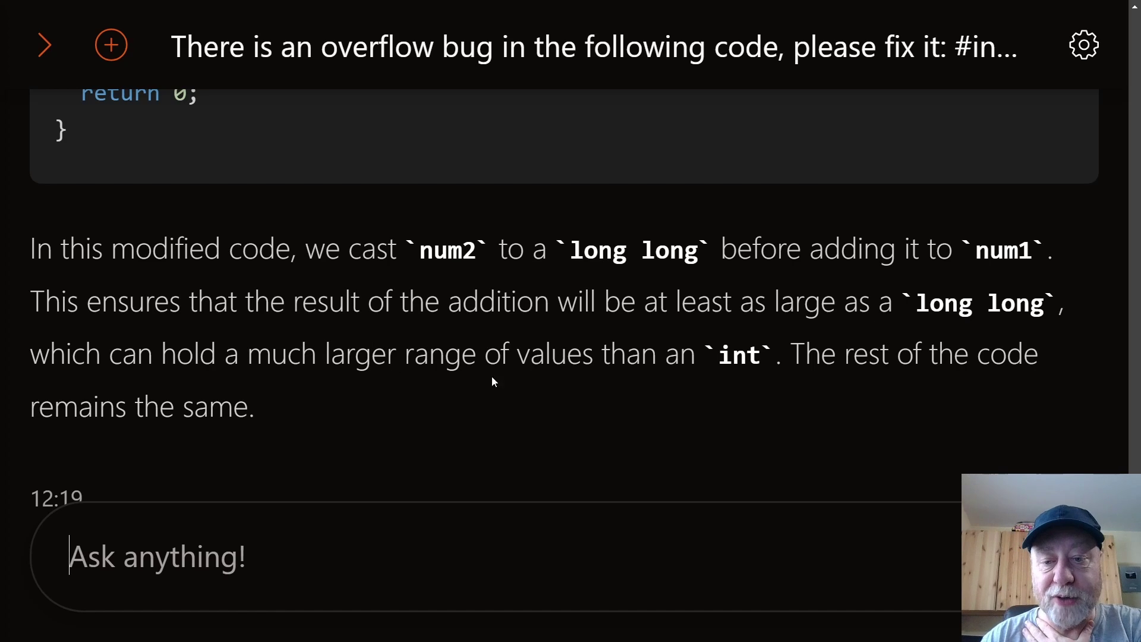
pyautogui.scroll(5, 483, 376)
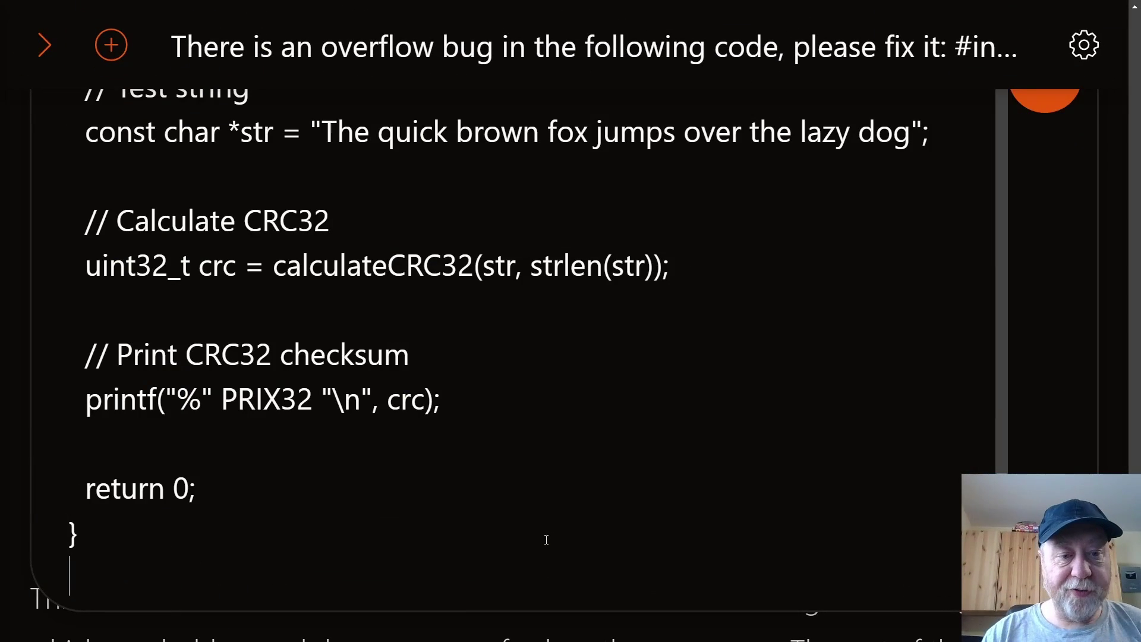
# Step: Highlight the extra i = i + 1 and the loop's i++, then send the CRC32 bug-fix request
pyautogui.scroll(15, 560, 373)
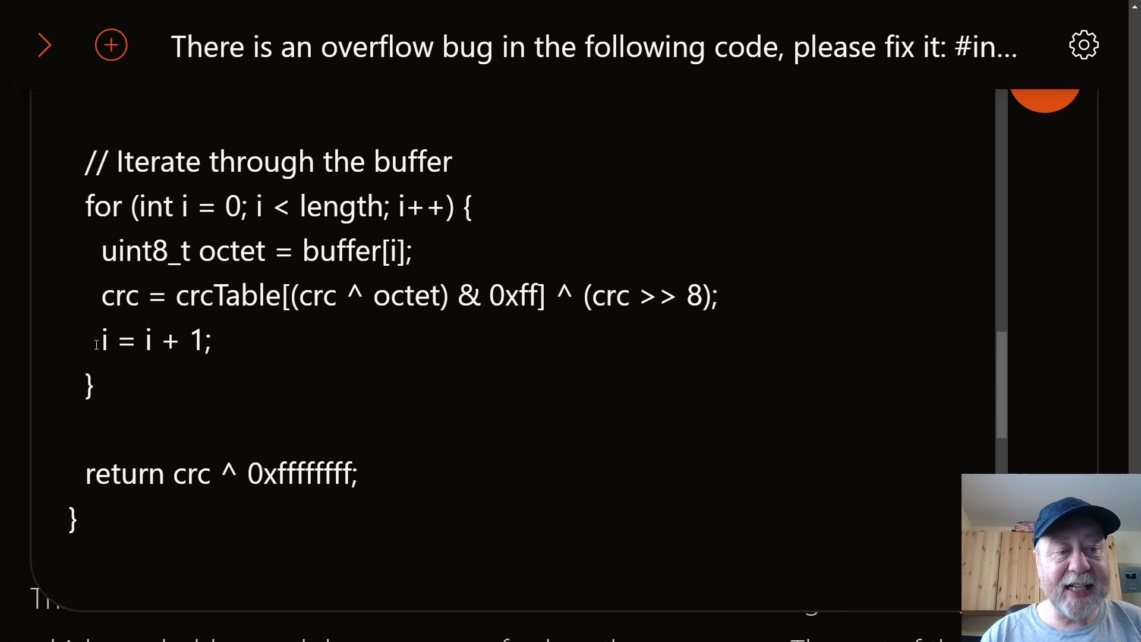
pyautogui.moveTo(104, 342); pyautogui.dragTo(218, 342)
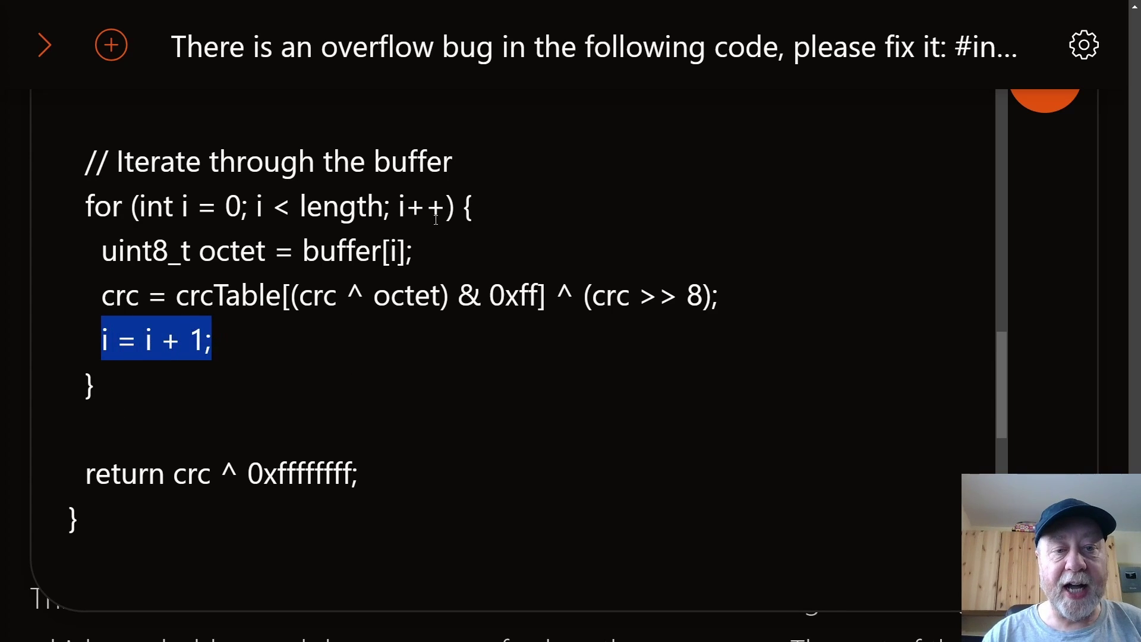
pyautogui.moveTo(400, 208); pyautogui.dragTo(441, 207)
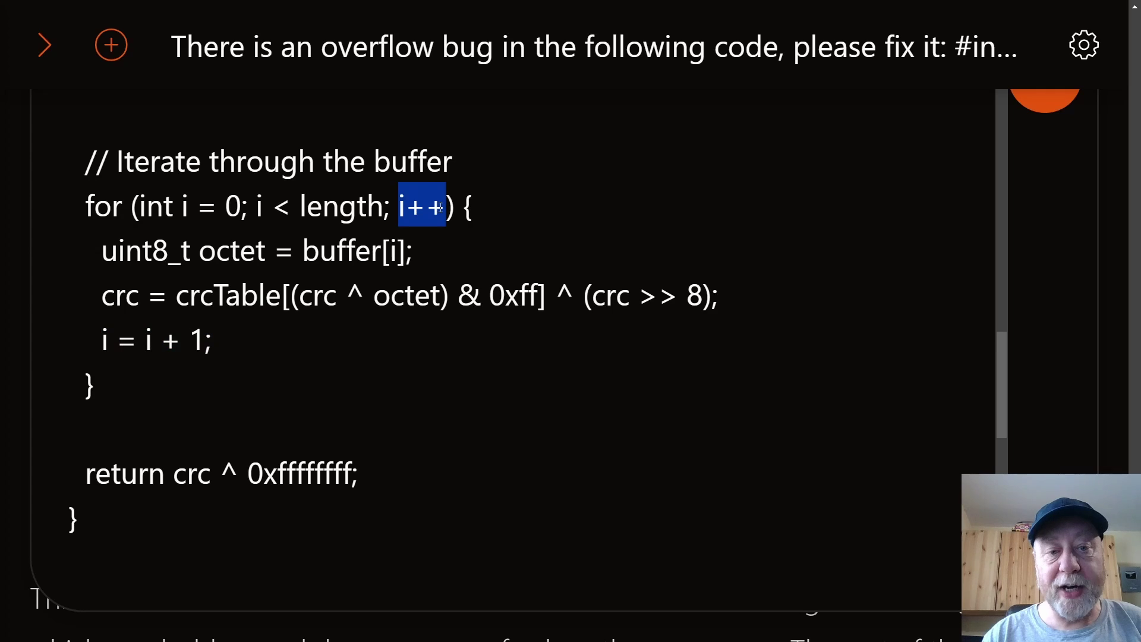
pyautogui.scroll(-10, 464, 372)
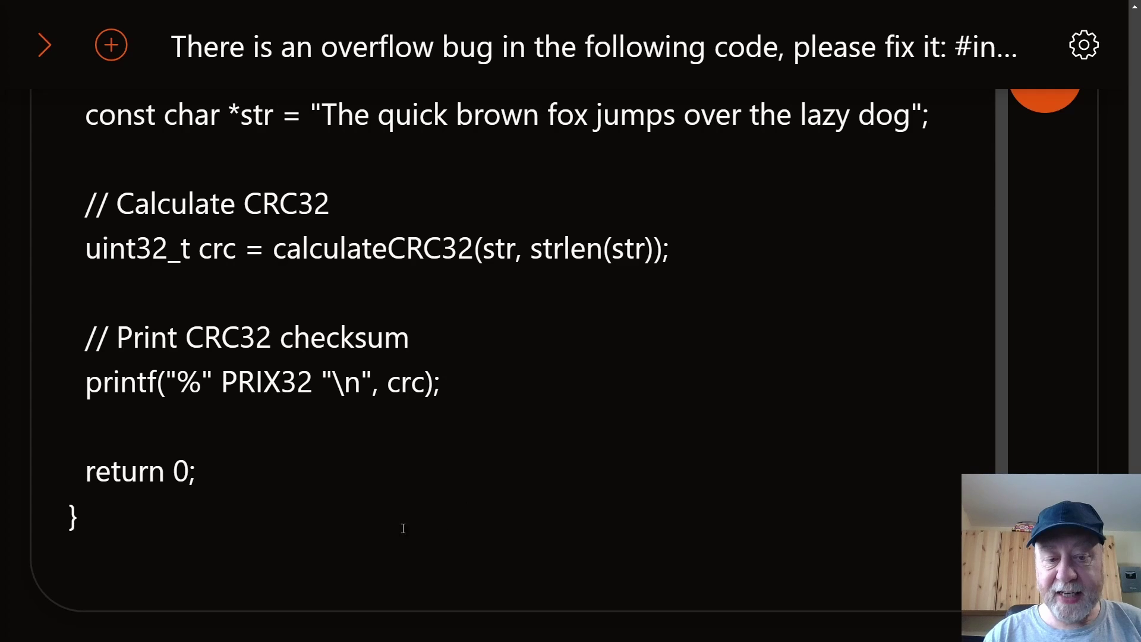
pyautogui.click(373, 518)
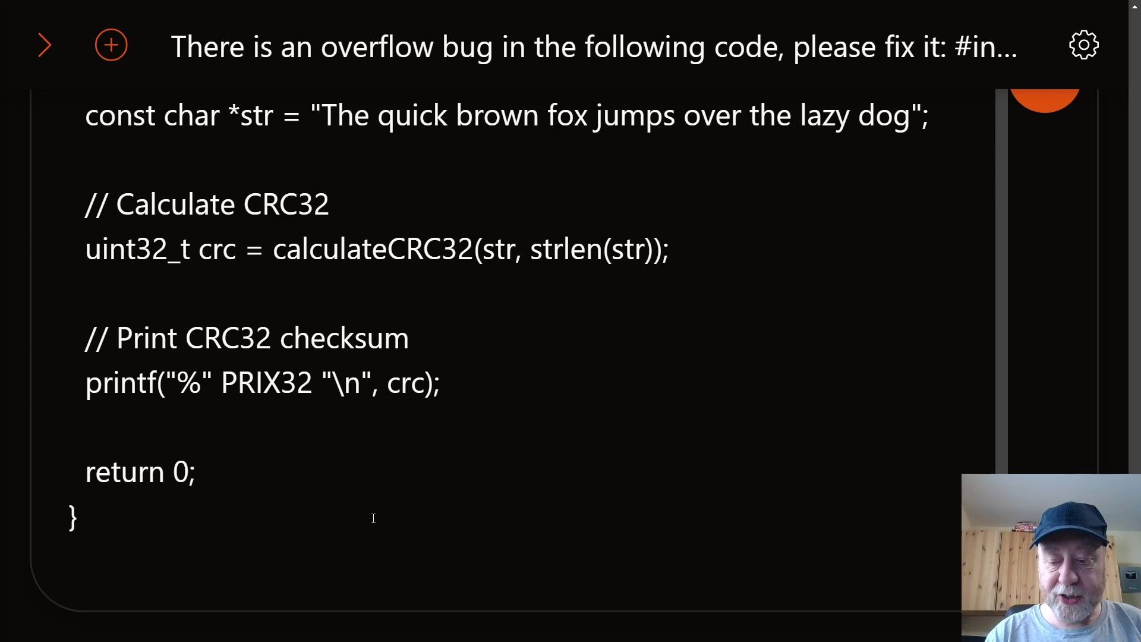
pyautogui.press('Return')
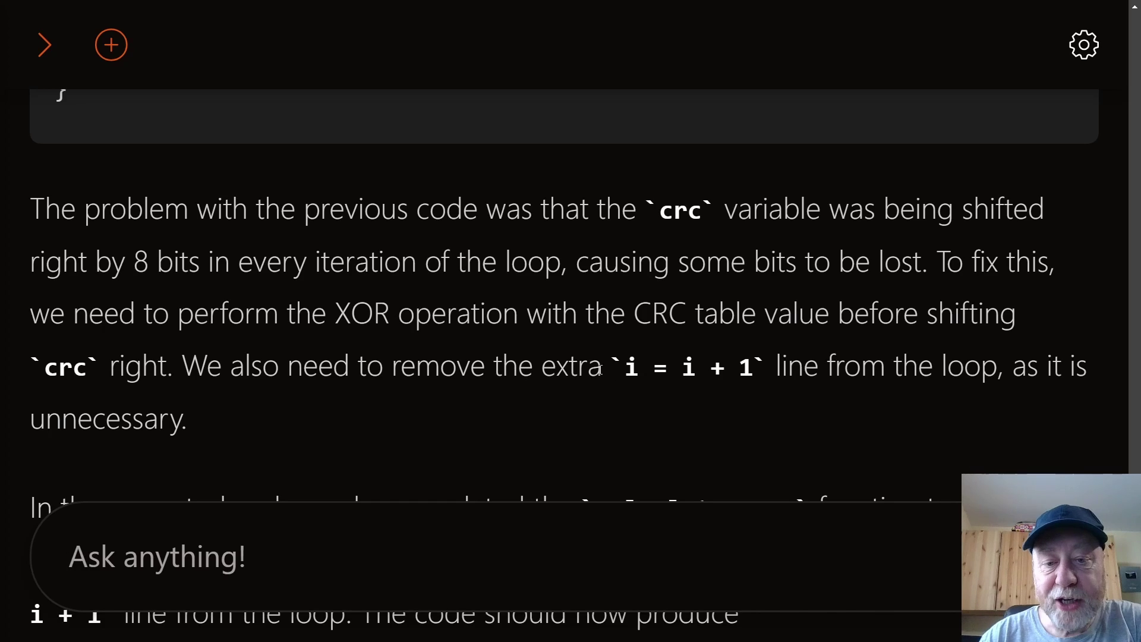
# Step: Review Mistral's crc shift explanation and run ./crc32_r3, which prints 414FA339
pyautogui.moveTo(649, 209); pyautogui.dragTo(737, 367)
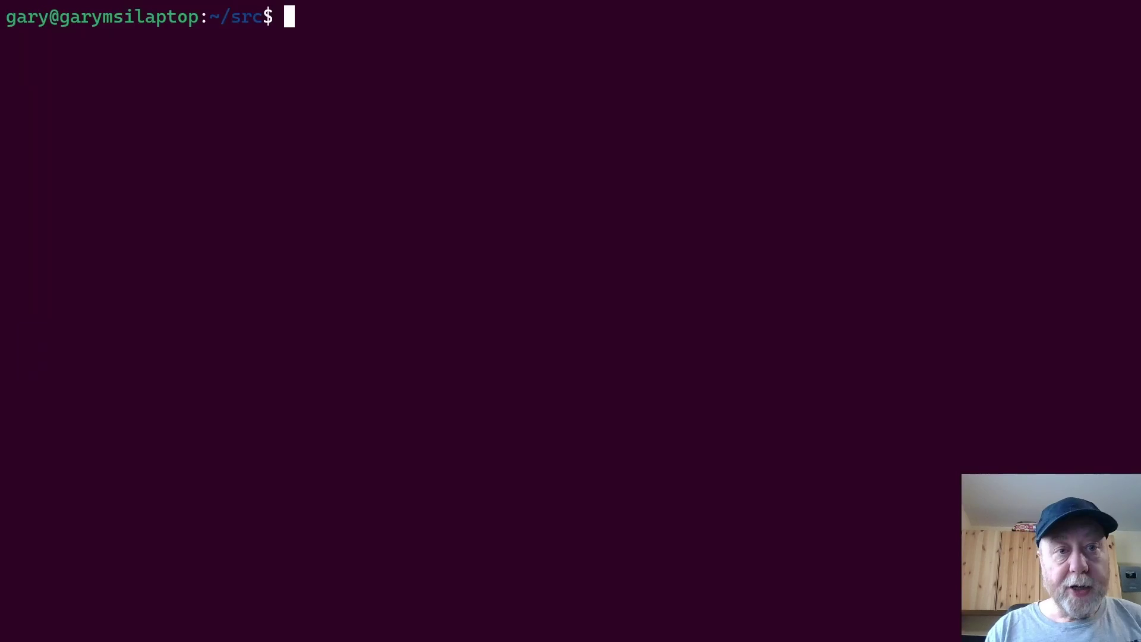
pyautogui.write('./crc32_r3')
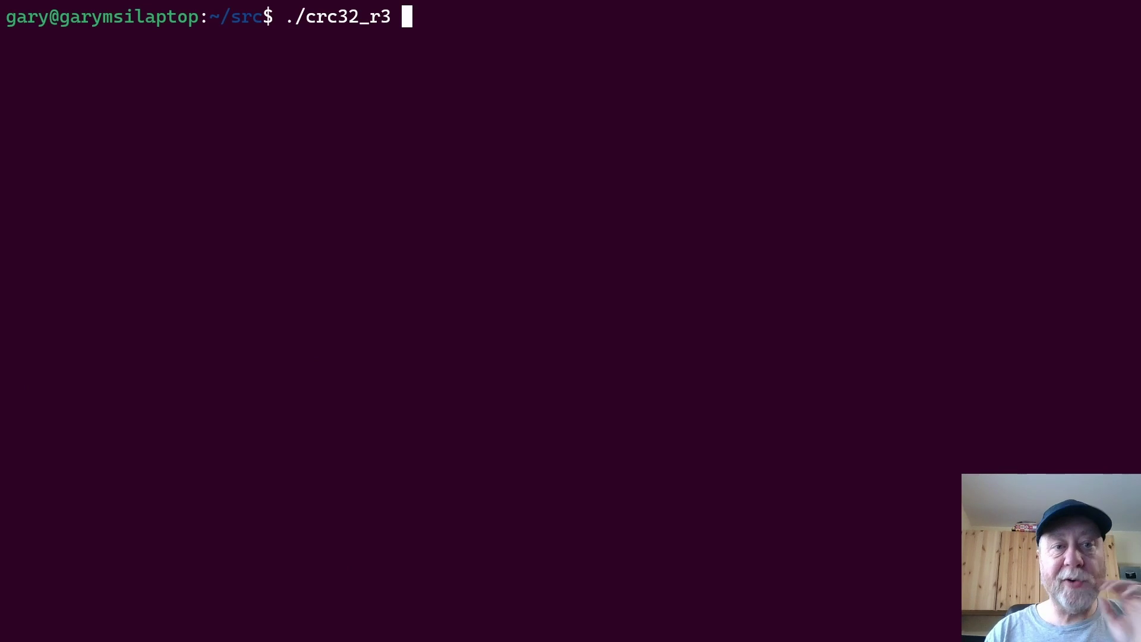
pyautogui.press('Return')
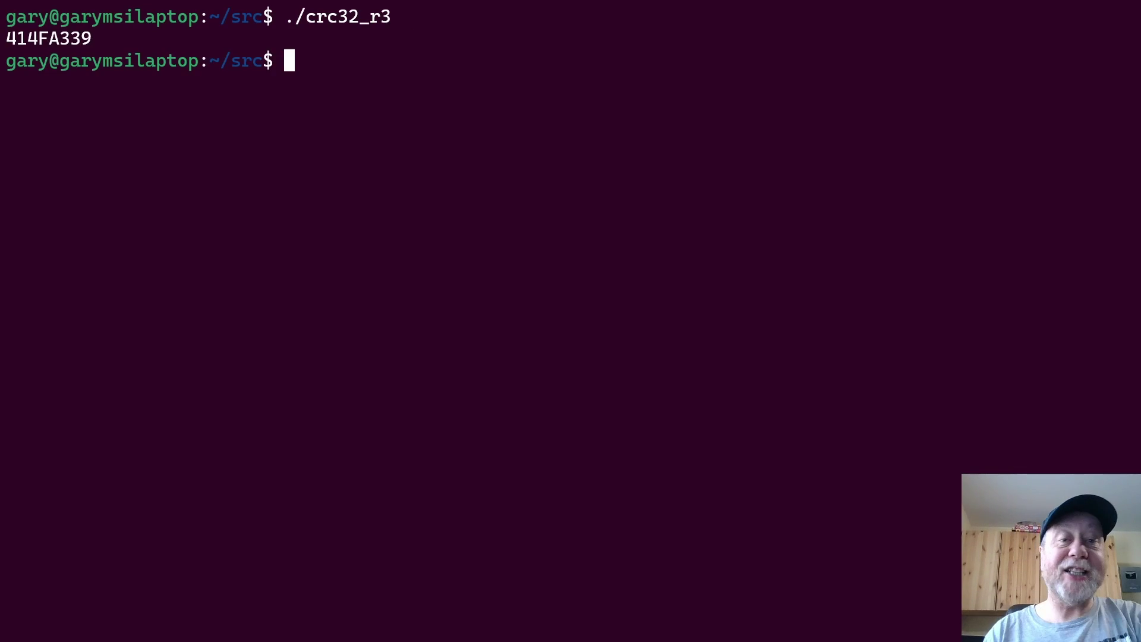